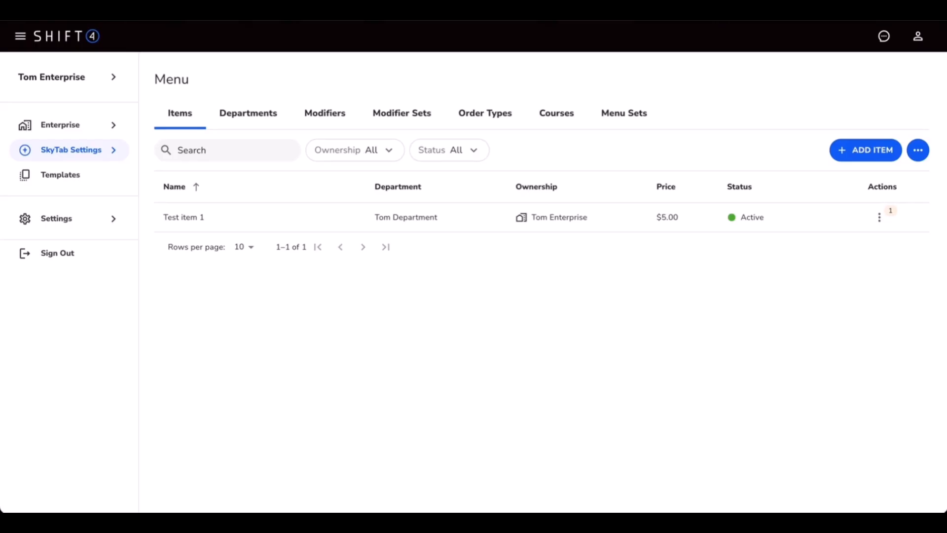
Start a new menu item at the Tom Enterprise level, named Test 2 with a default price of $10.
click(84, 79)
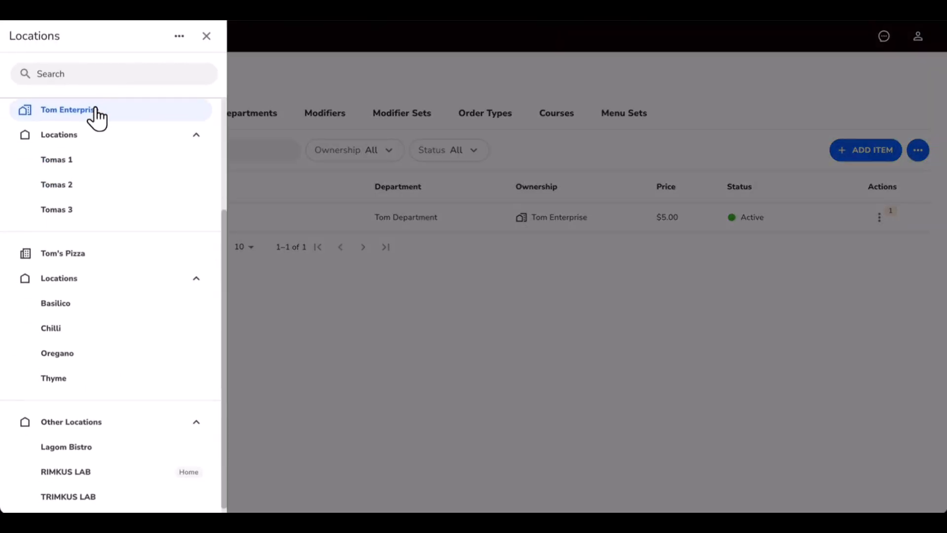
click(89, 117)
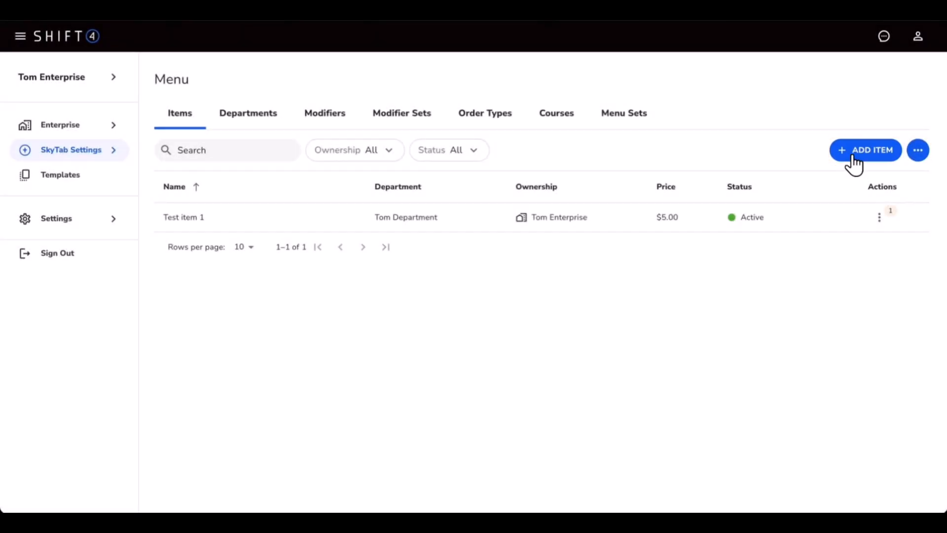
click(852, 155)
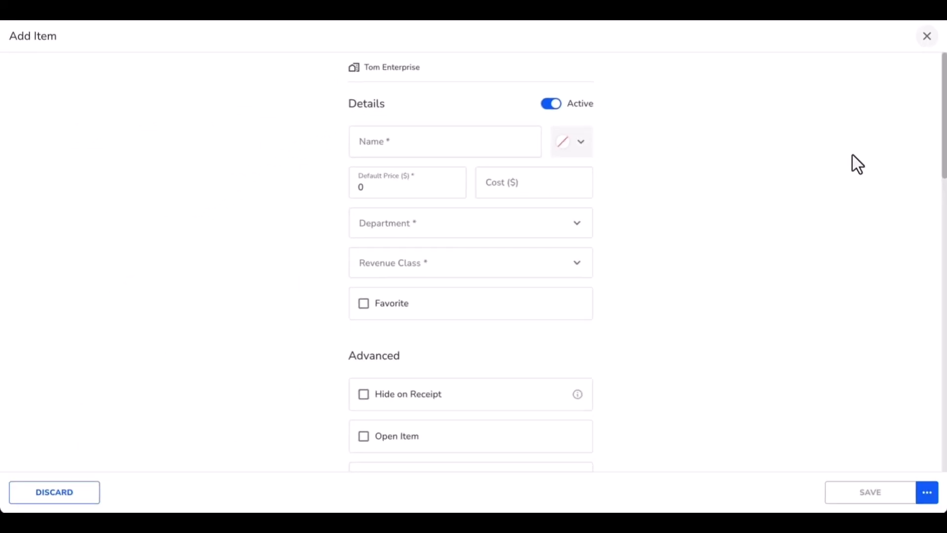
click(370, 139)
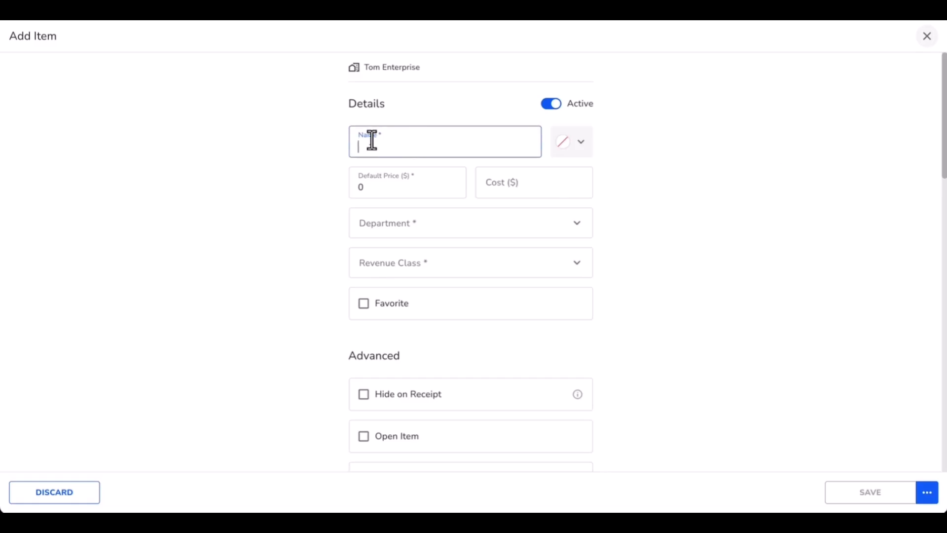
text(Test)
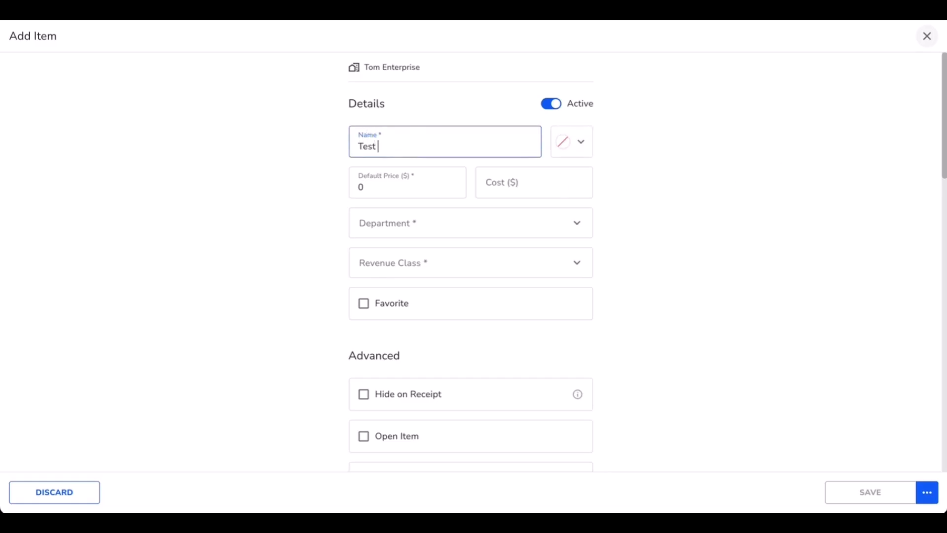
text( 2)
click(383, 180)
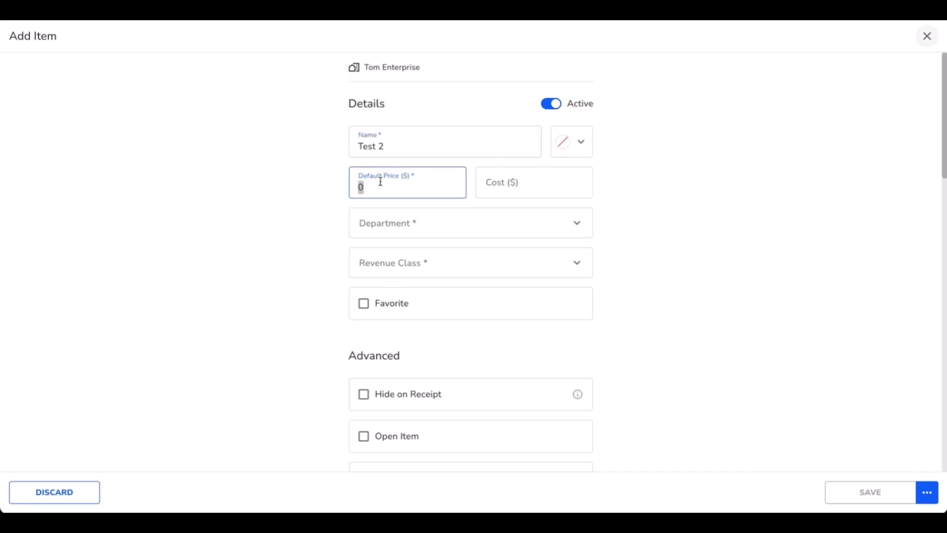
text(10)
Assign the new item to Tom Department with revenue class Food, and save it.
click(485, 237)
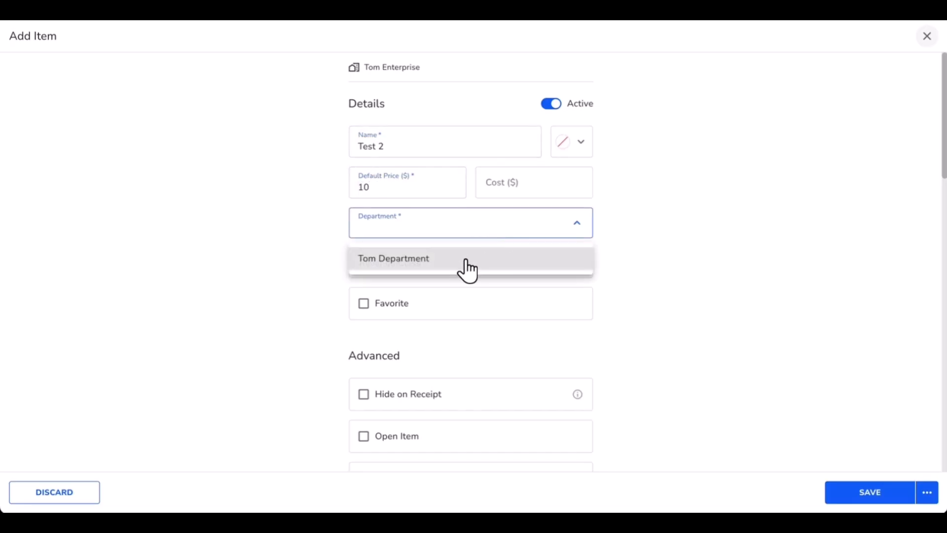
click(556, 265)
click(560, 269)
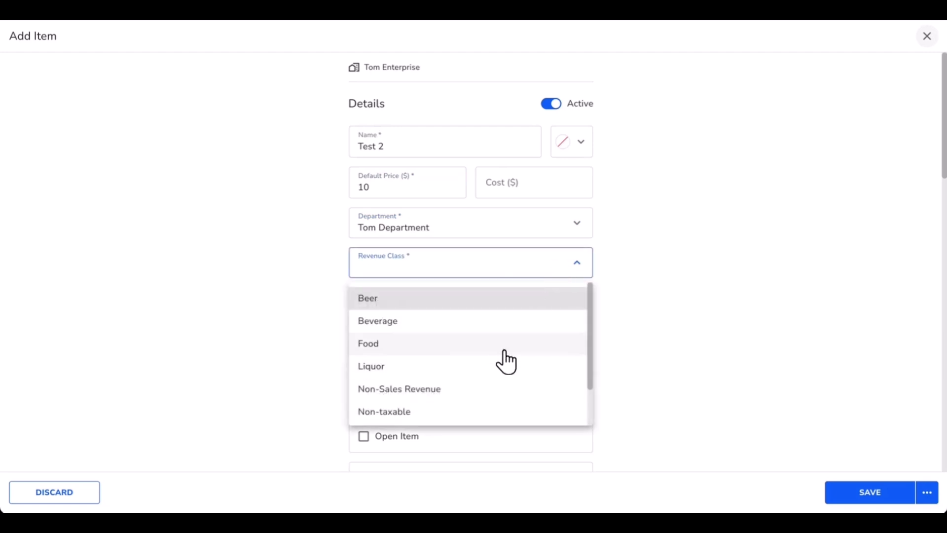
click(504, 350)
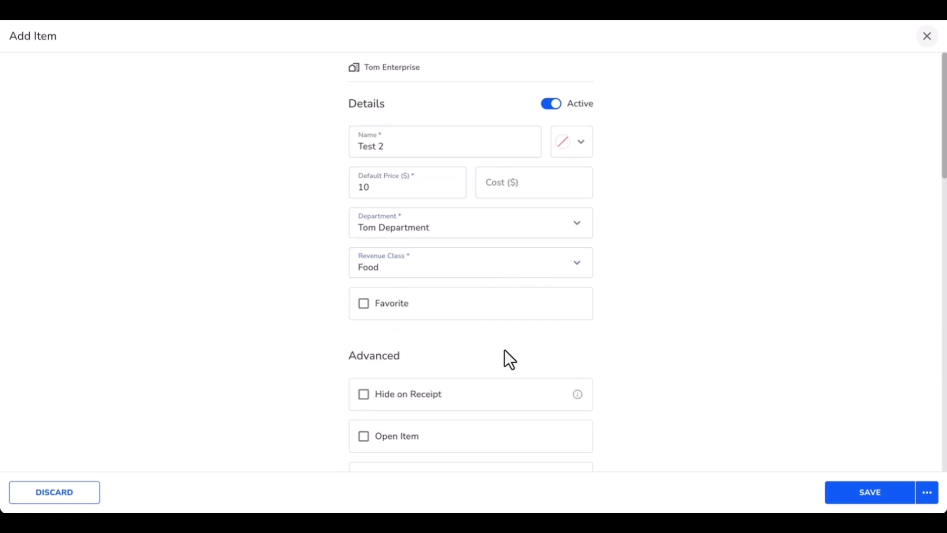
click(876, 495)
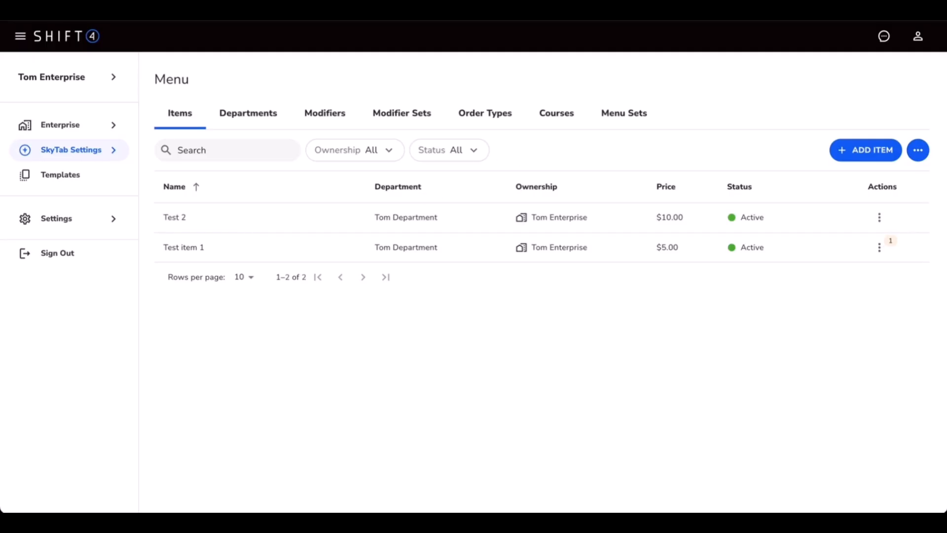
Switch to the Tomas 1 location and start a new item named Test 2 Location with a default price of $10.
click(97, 78)
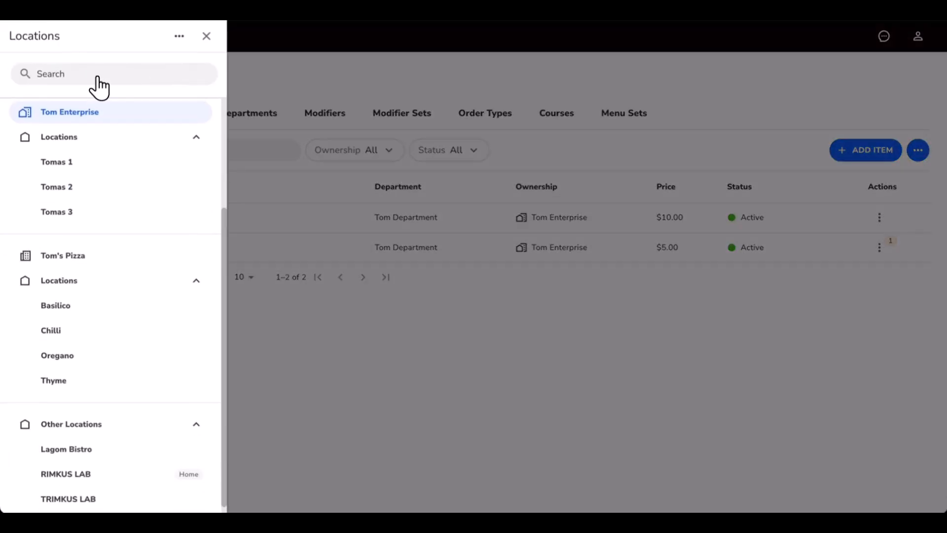
click(88, 170)
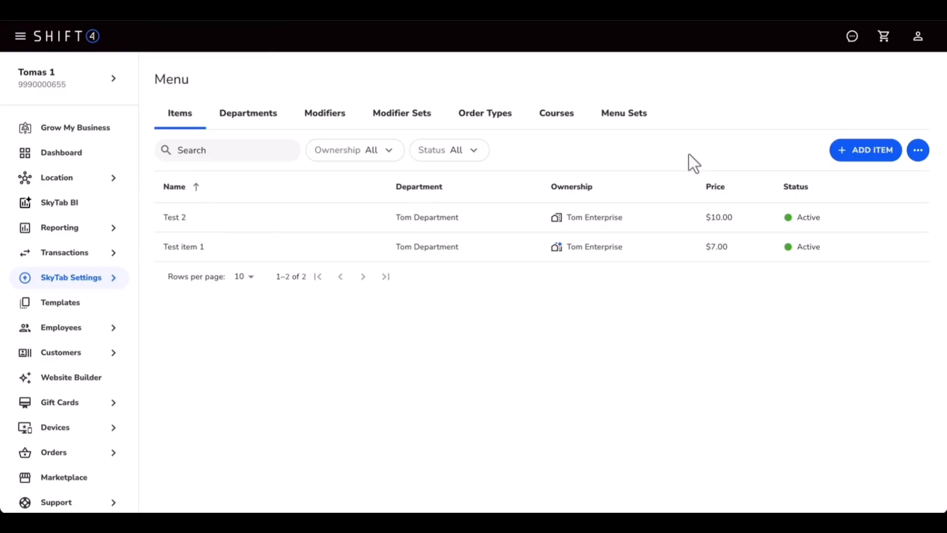
click(847, 152)
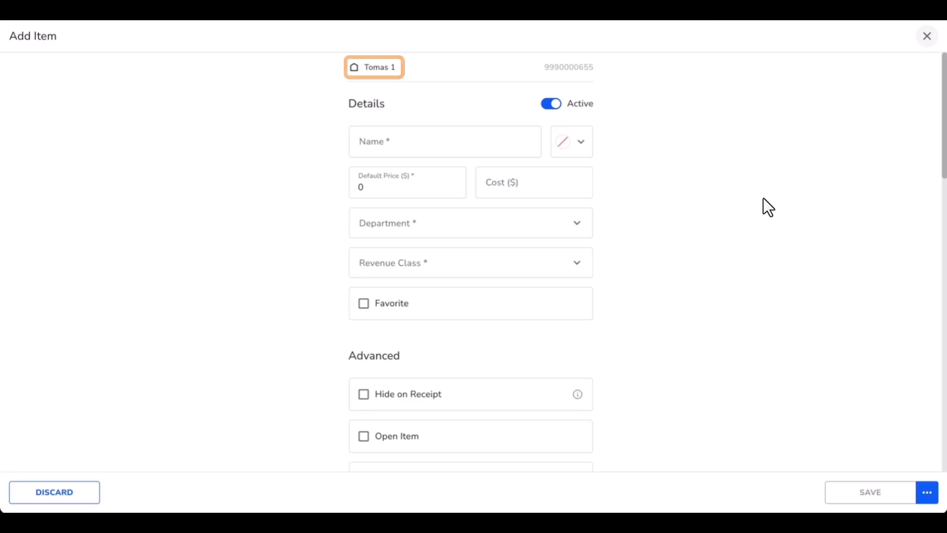
click(457, 148)
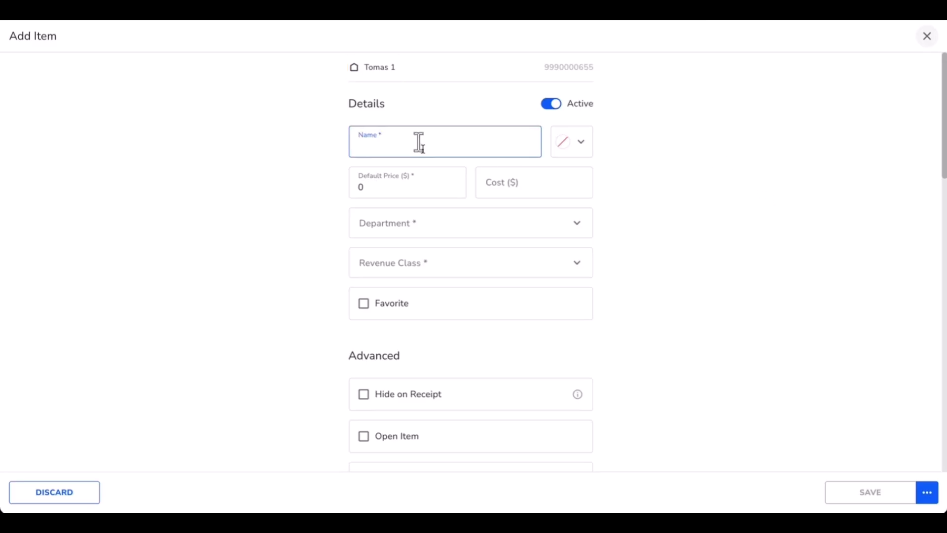
text(Test 2 Location)
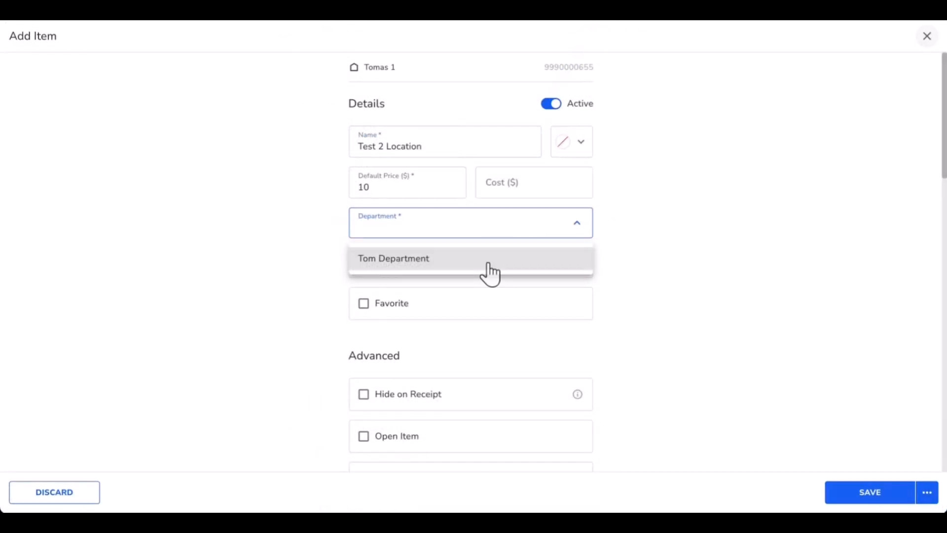
Give the location item the department Tom Department and revenue class Food, and save it.
click(488, 264)
click(489, 264)
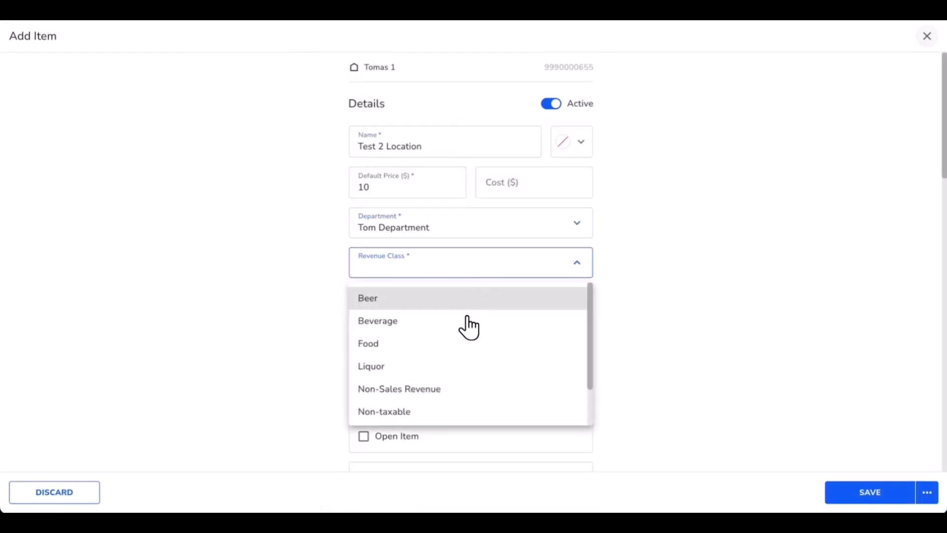
click(446, 355)
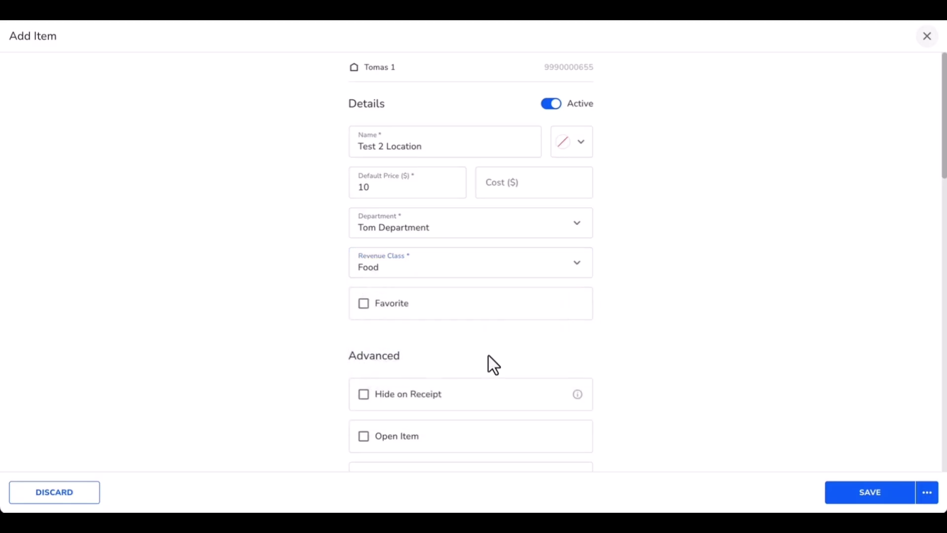
click(863, 492)
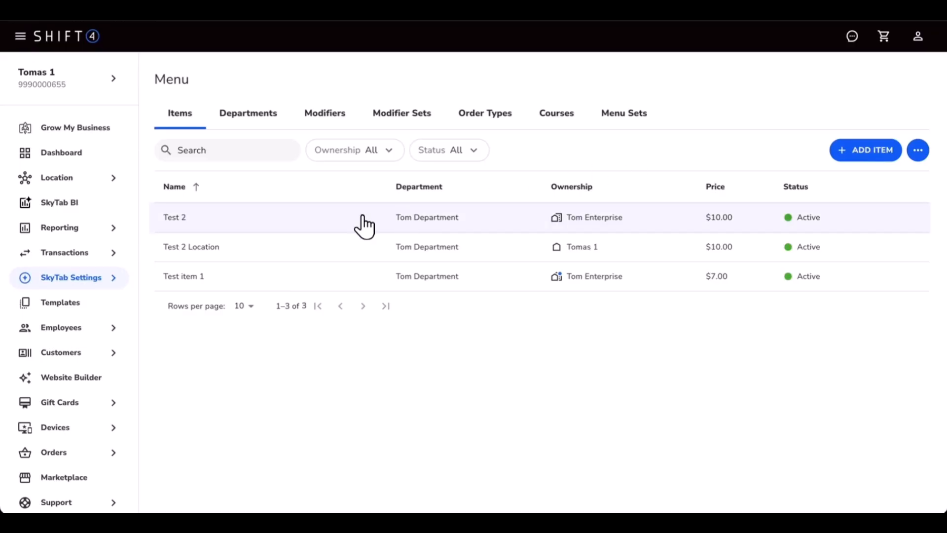
Override the default price of the enterprise item Test 2 with $7 for this location, and save the item.
click(242, 223)
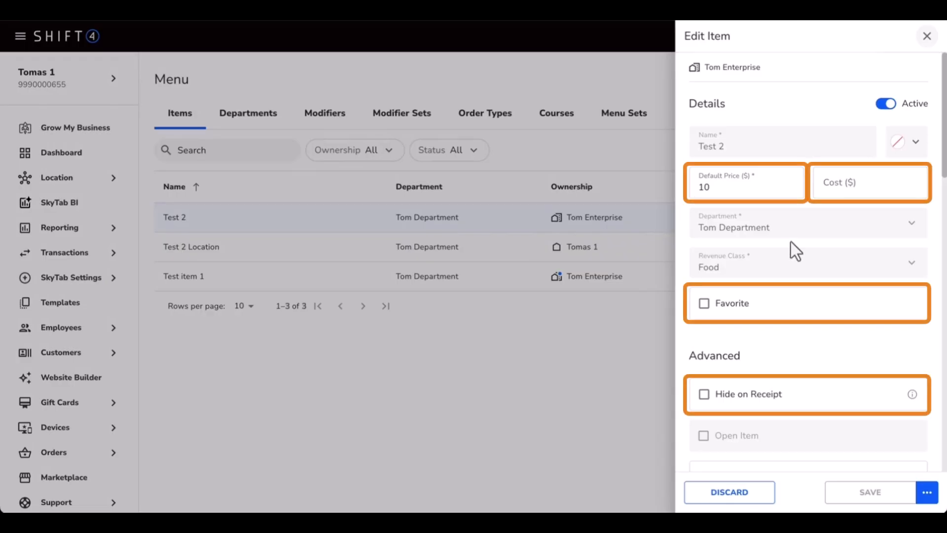
double_click(733, 186)
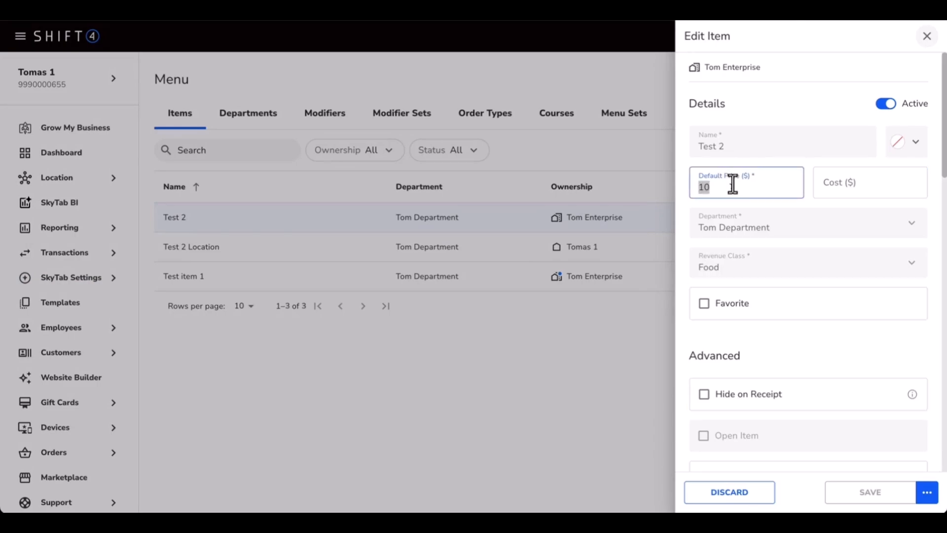
text(7)
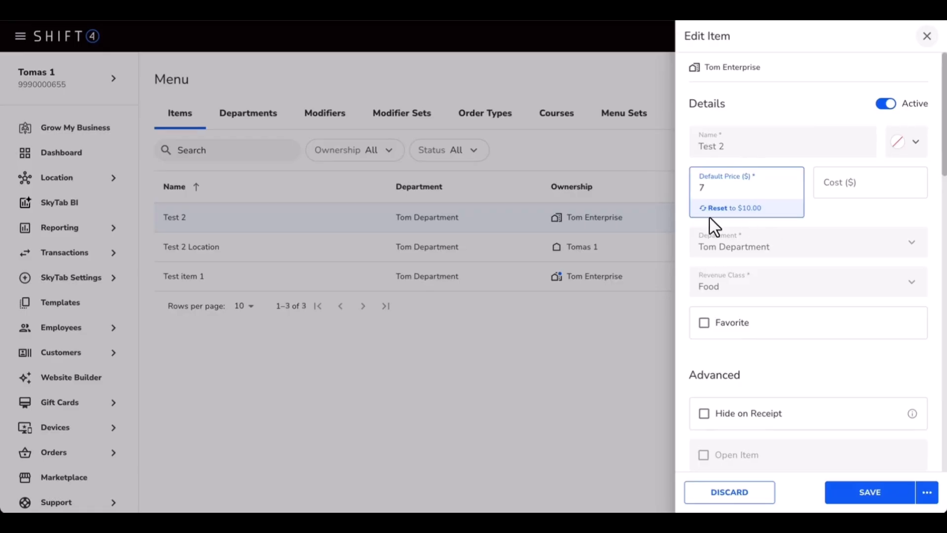
click(861, 315)
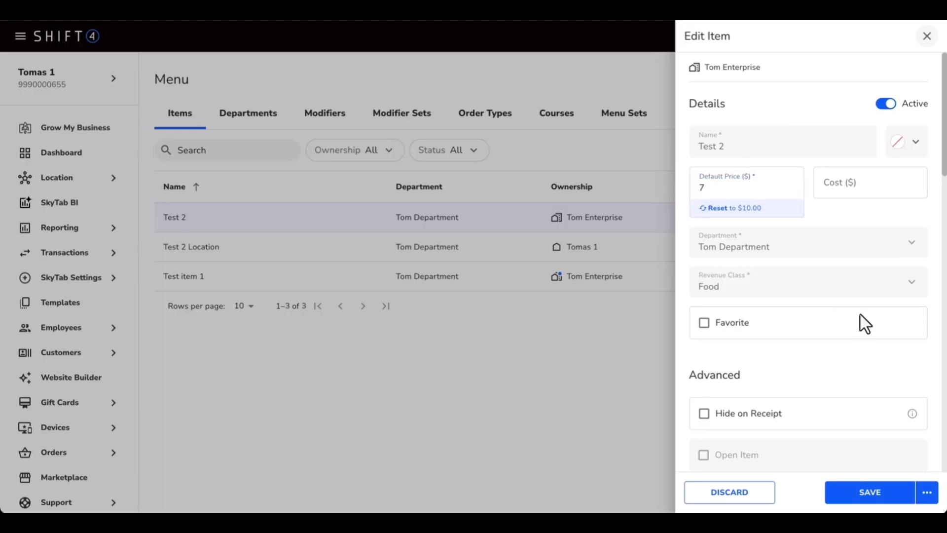
scroll(860, 315, down, 8)
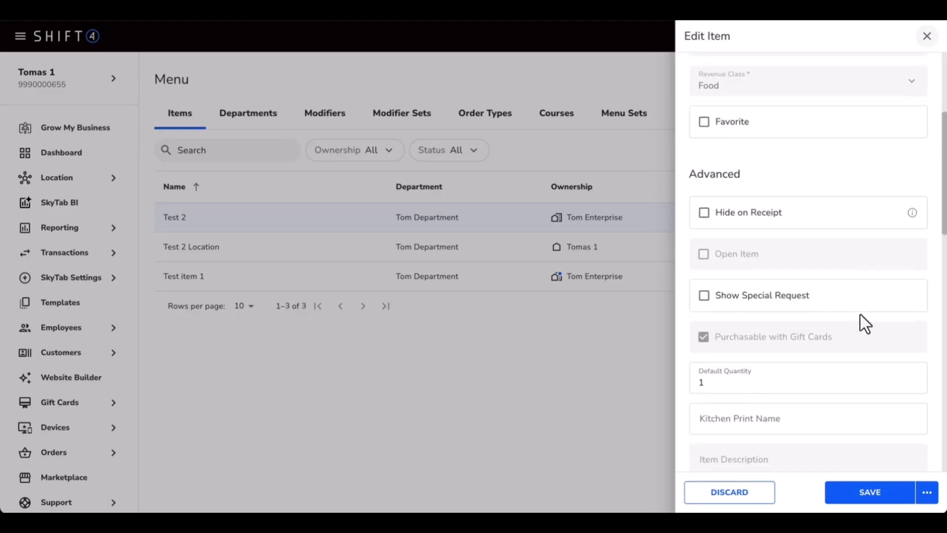
scroll(860, 315, down, 10)
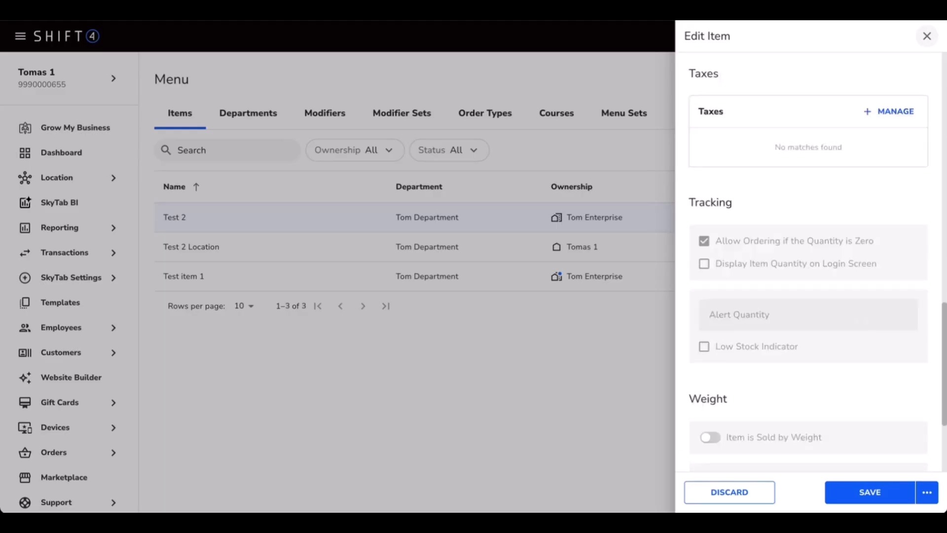
scroll(860, 315, down, 1)
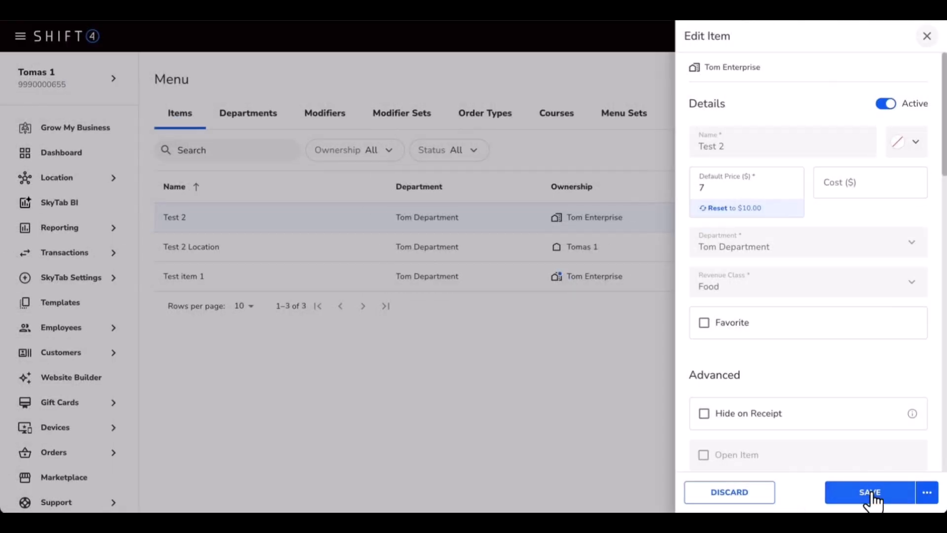
click(874, 496)
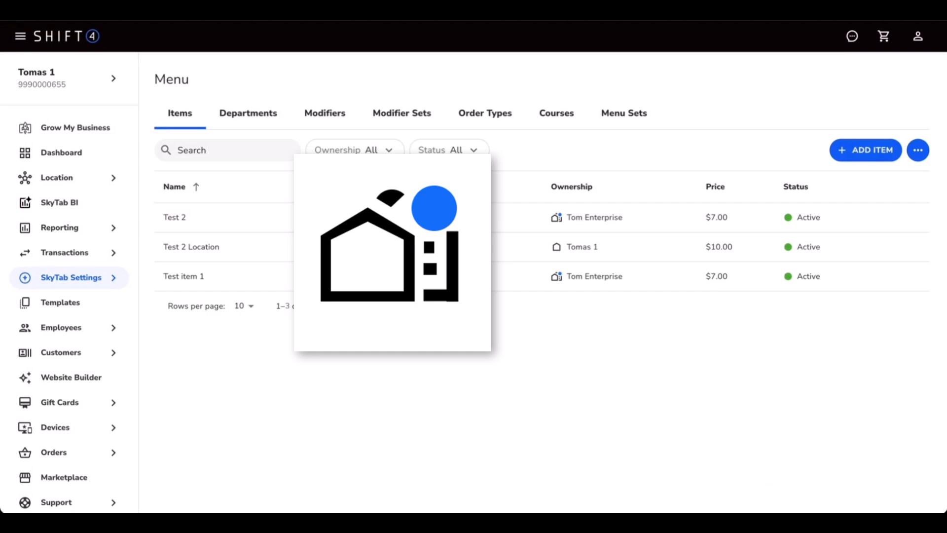
From Tom Enterprise, reset the Tomas 1 price override of item Test 2 to the enterprise price, and save the reset.
click(81, 79)
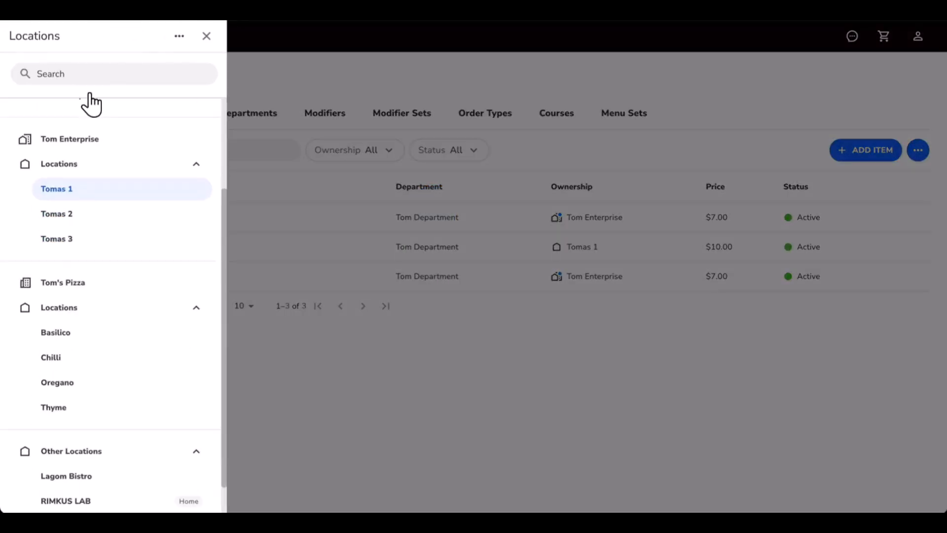
scroll(90, 96, down, 1)
click(85, 106)
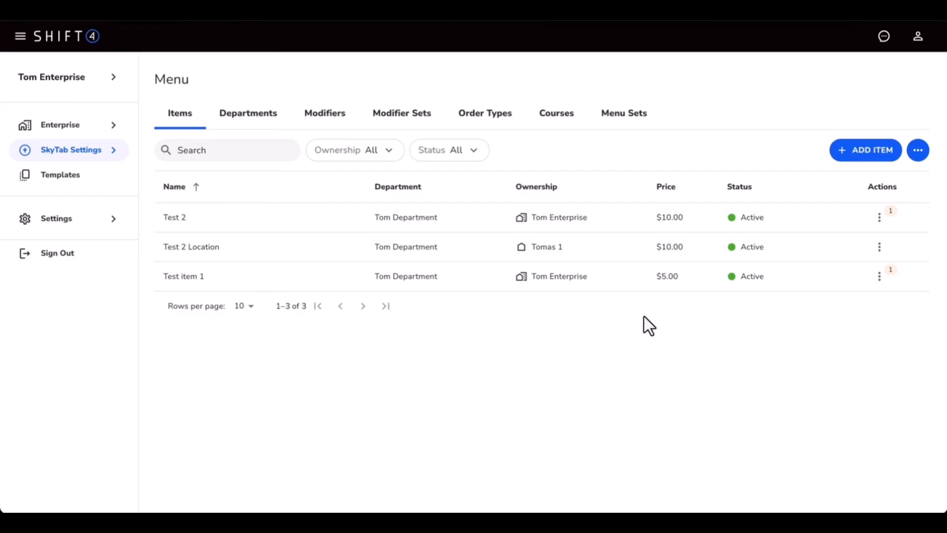
click(880, 218)
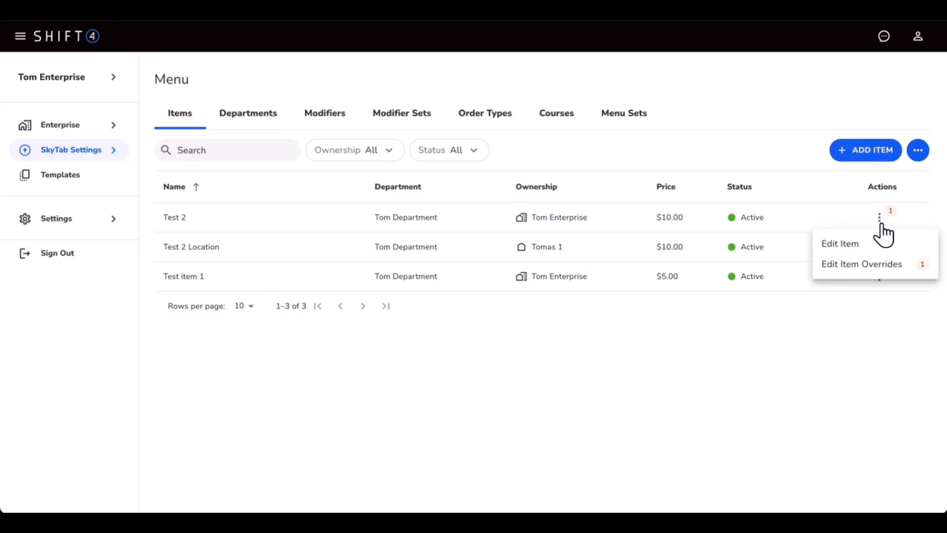
click(837, 276)
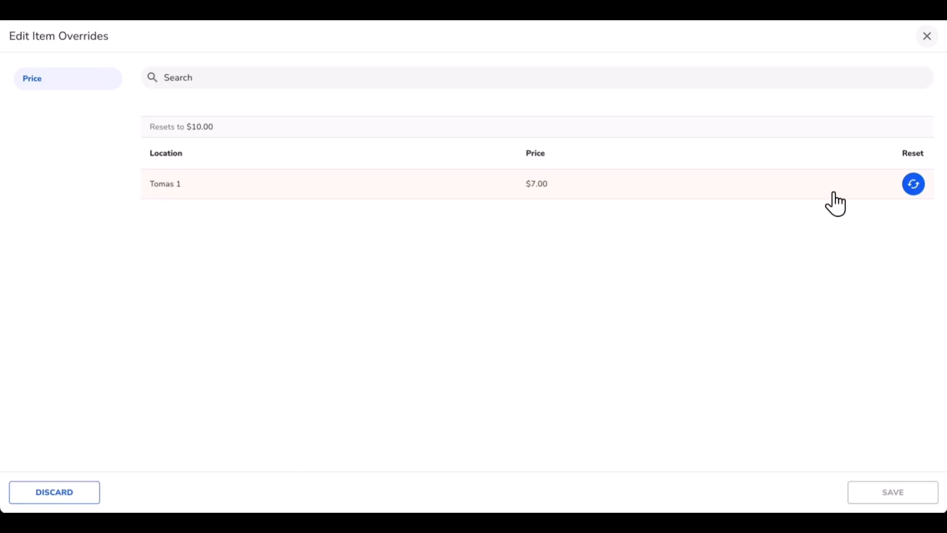
click(912, 185)
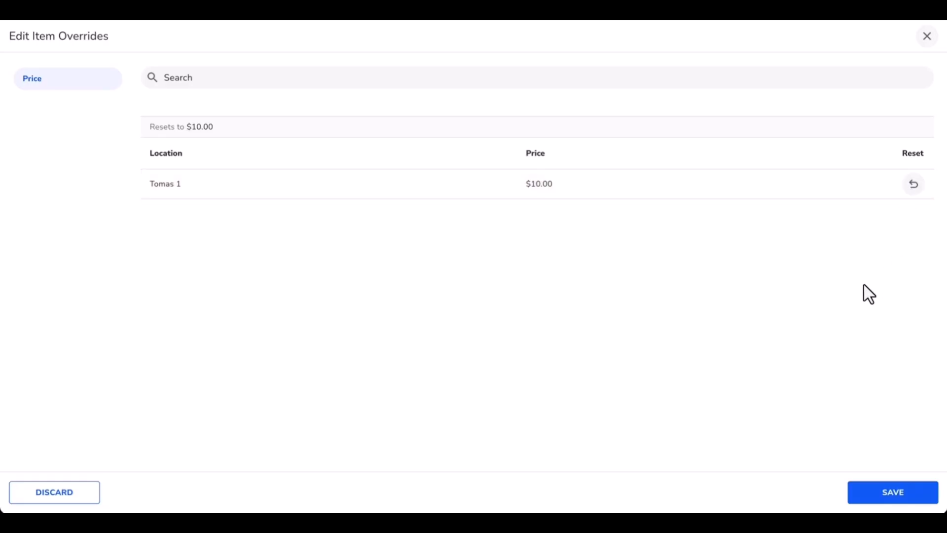
click(882, 496)
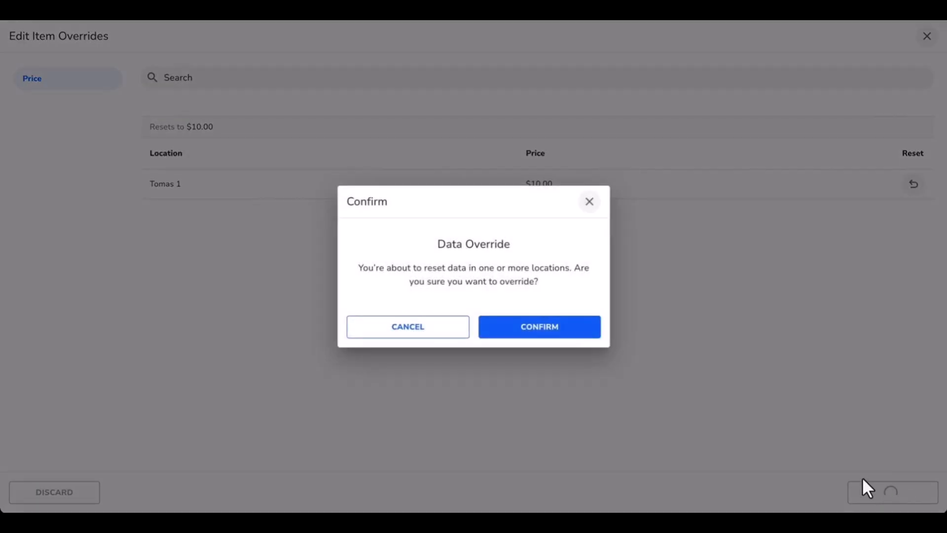
click(528, 332)
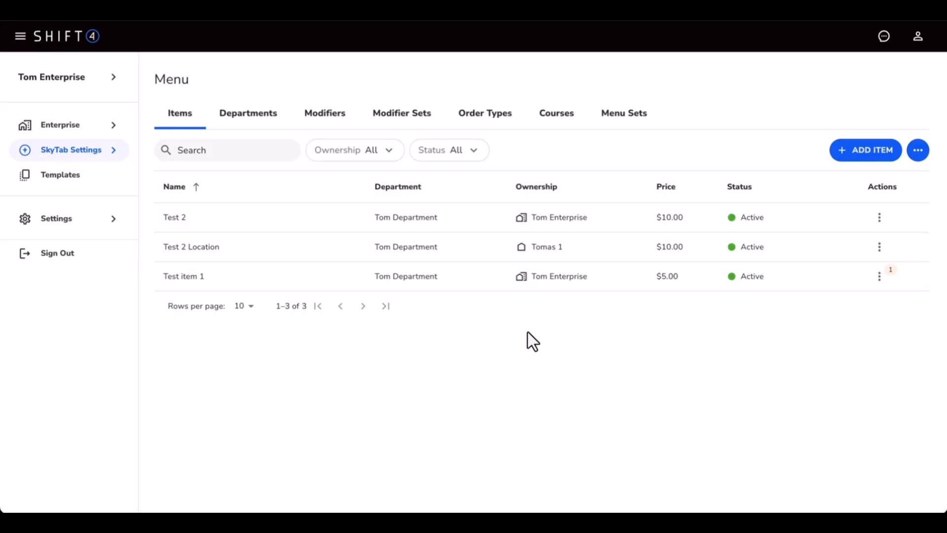
Return to the Tomas 1 location to check the price of item Test 2.
click(54, 82)
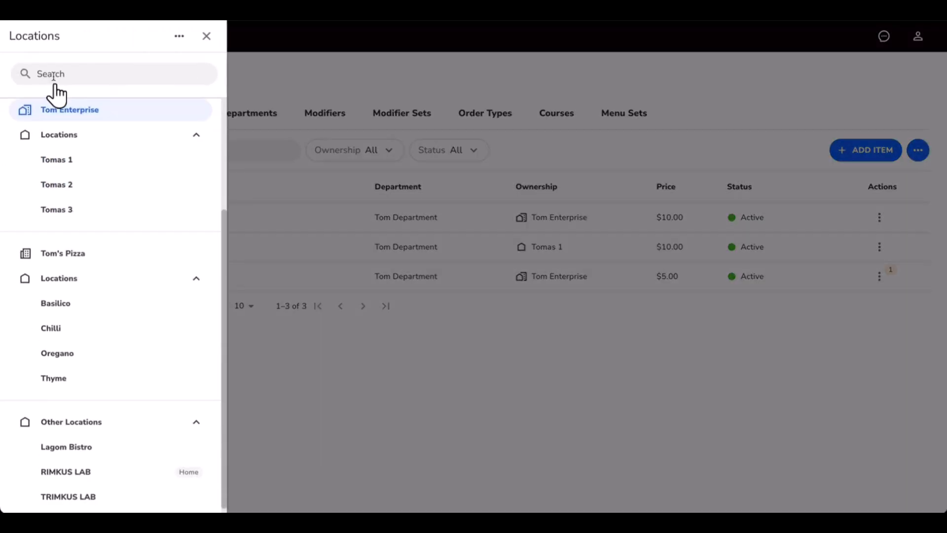
click(71, 160)
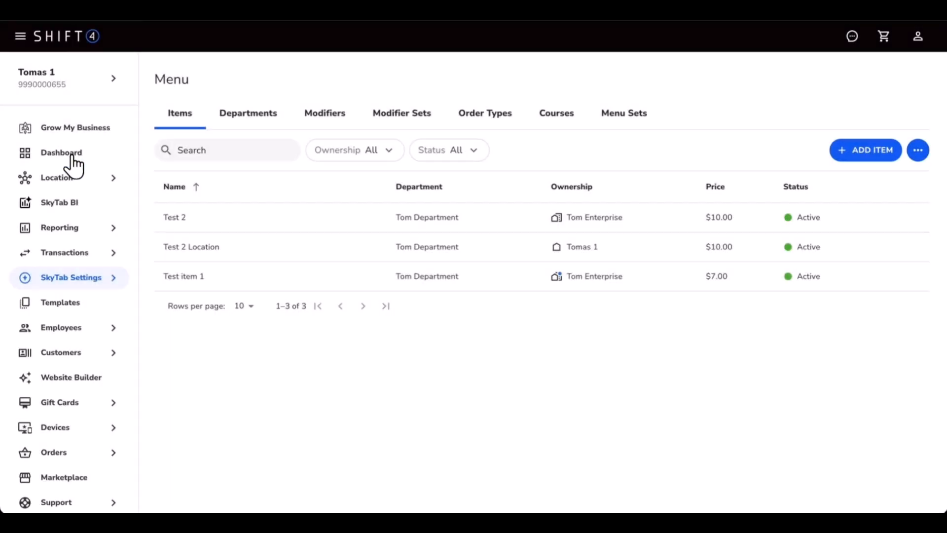